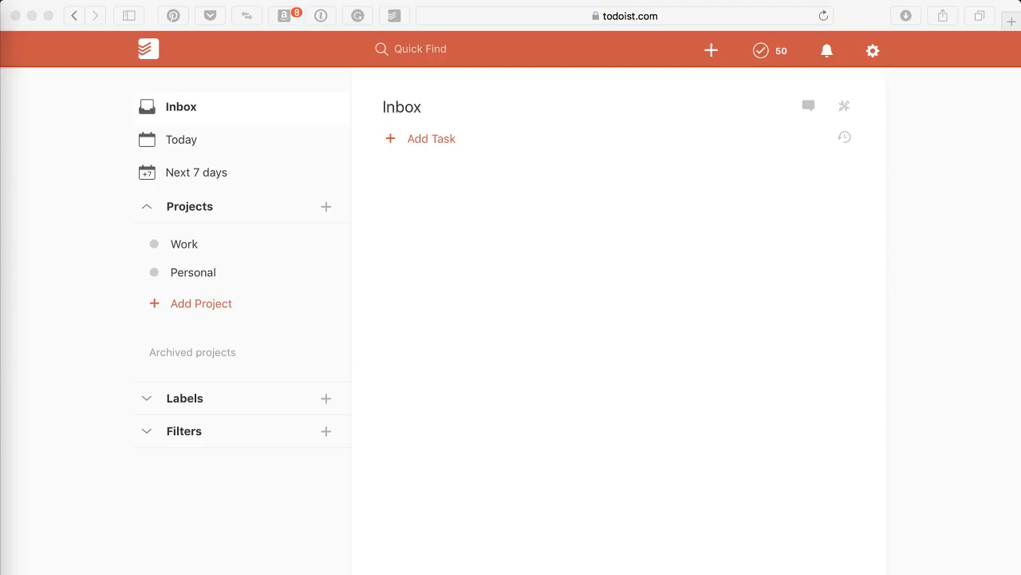
Collapse the project list and look at the Today and Next 7 days views
{"action": "key", "text": "super+Tab"}
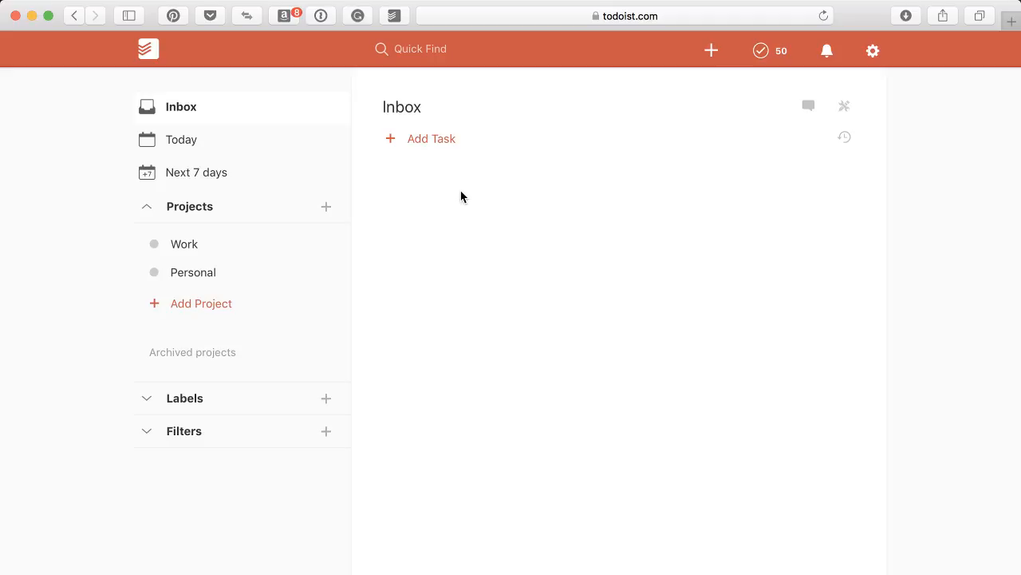
{"action": "left_click", "coordinate": [144, 212]}
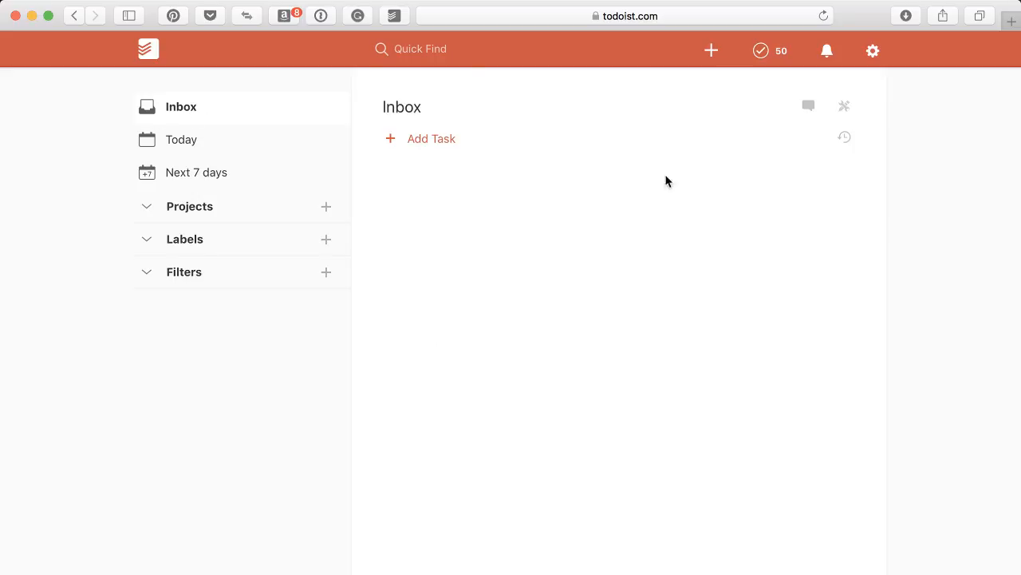
{"action": "left_click", "coordinate": [188, 145]}
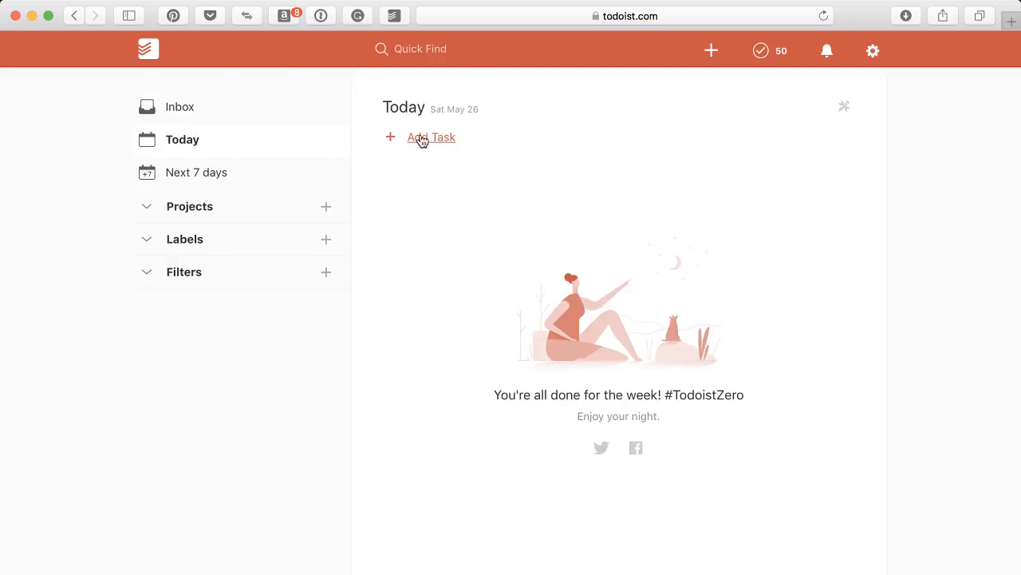
{"action": "left_click", "coordinate": [203, 177]}
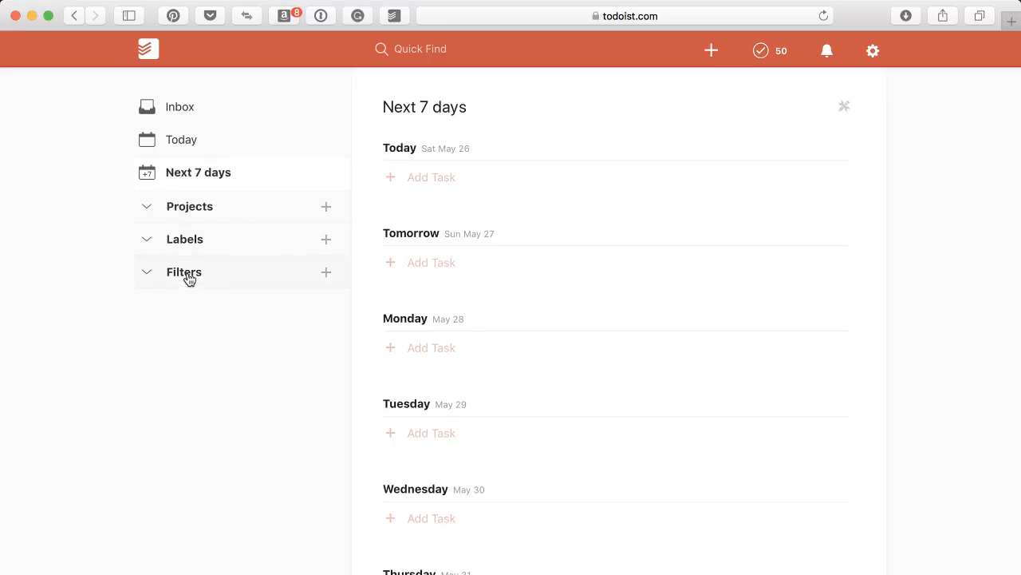
Expand the project list and create a project named "Day Job" at its beginning
{"action": "left_click", "coordinate": [177, 210]}
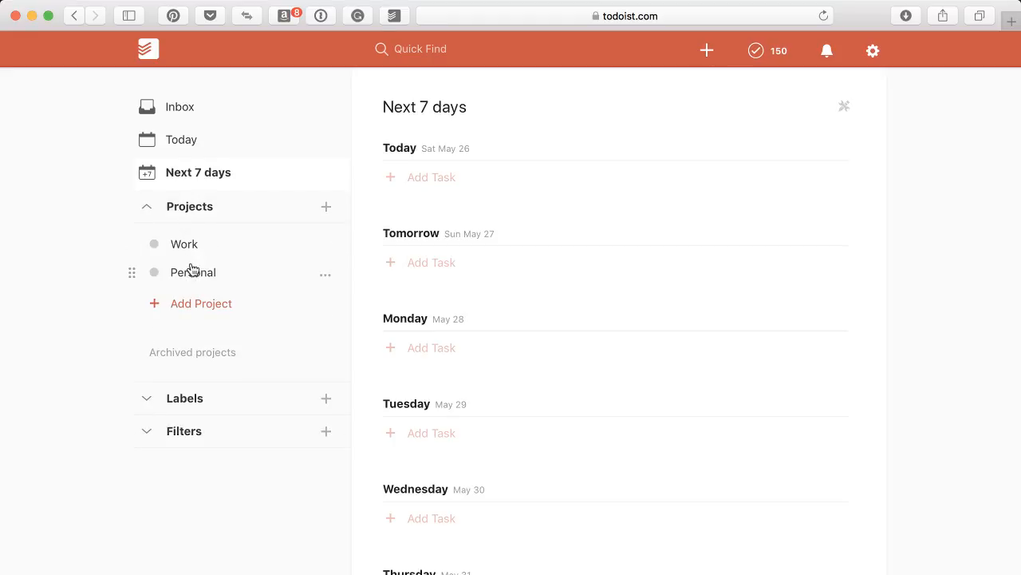
{"action": "left_click", "coordinate": [326, 208]}
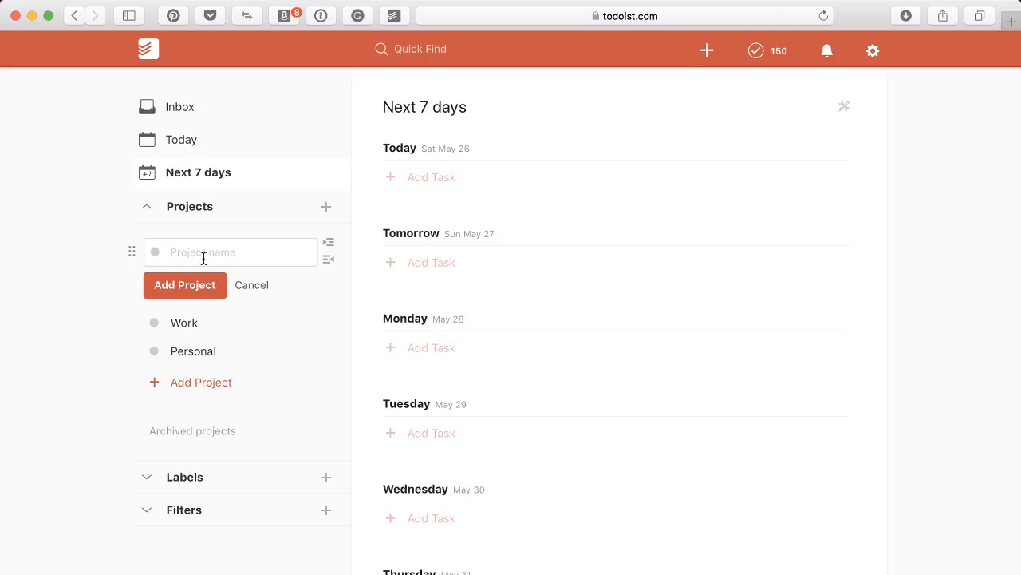
{"action": "type", "text": "Day Job"}
{"action": "left_click", "coordinate": [184, 289]}
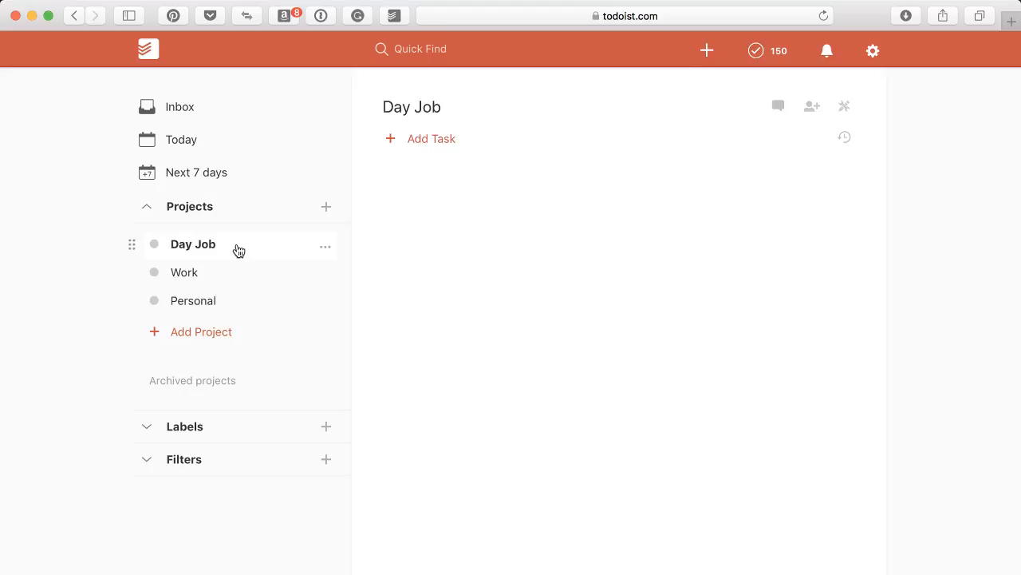
Add a project named "Professional" directly above Day Job
{"action": "left_click", "coordinate": [326, 250]}
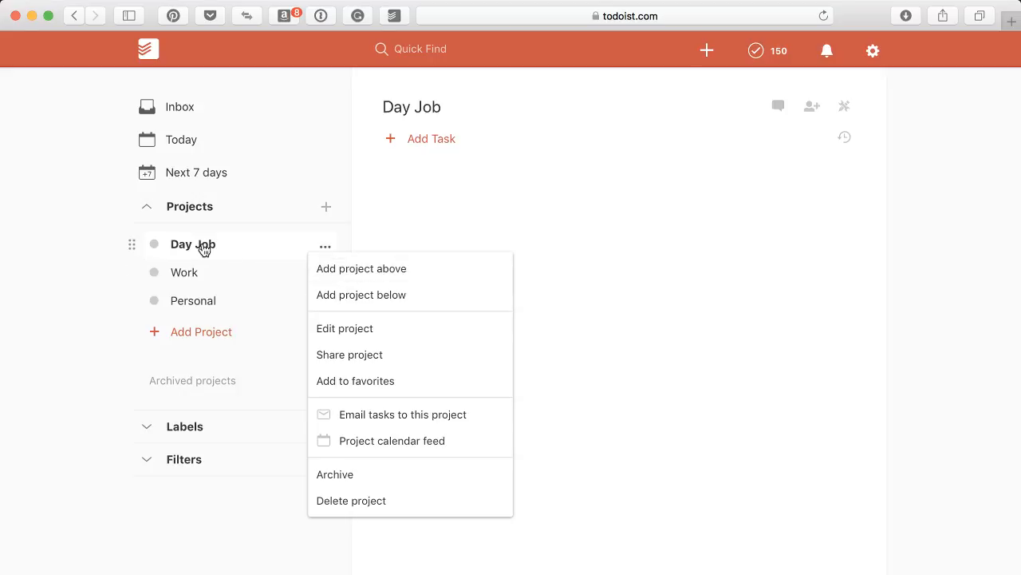
{"action": "left_click", "coordinate": [363, 273]}
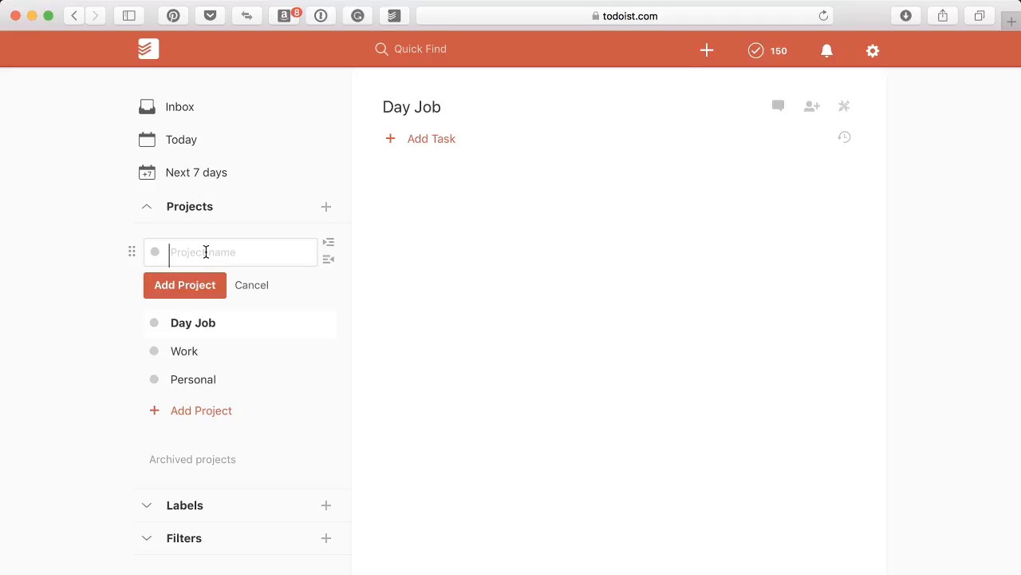
{"action": "type", "text": "Professional"}
{"action": "left_click", "coordinate": [190, 286]}
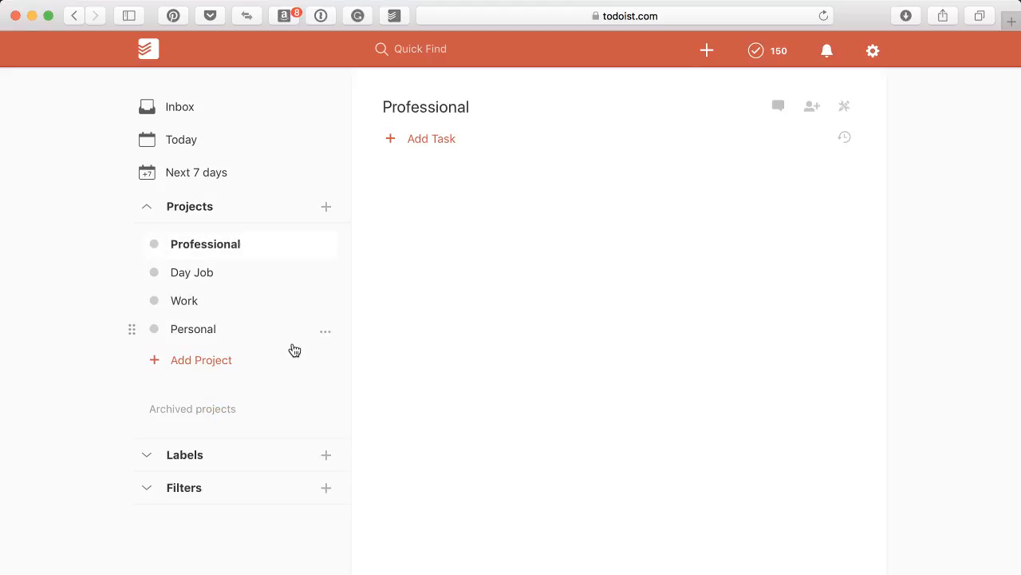
Add a project named "Trip to Cancun" below Day Job and nest it as a subproject of Personal
{"action": "left_click", "coordinate": [251, 280]}
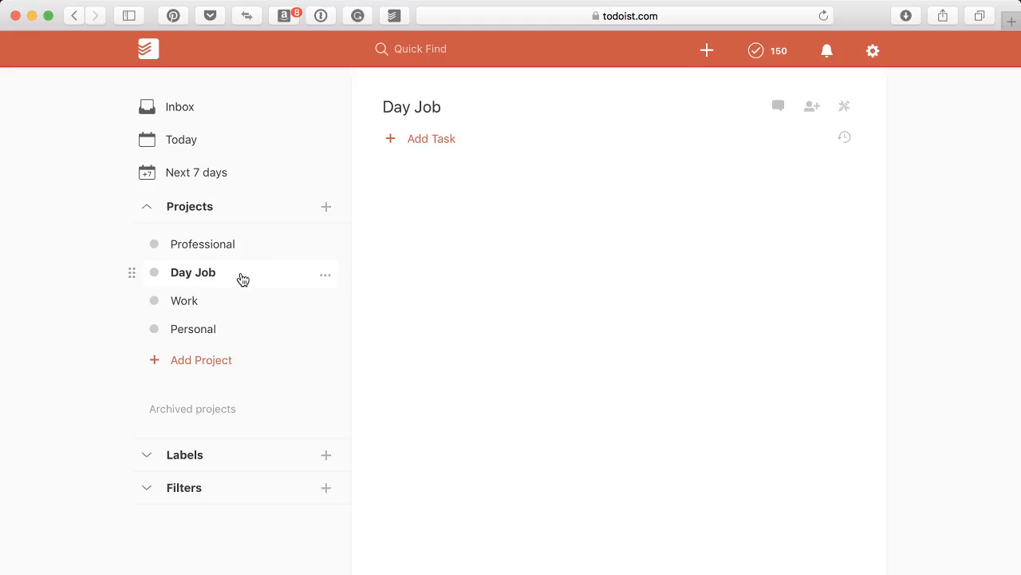
{"action": "left_click", "coordinate": [326, 274]}
{"action": "left_click", "coordinate": [335, 324]}
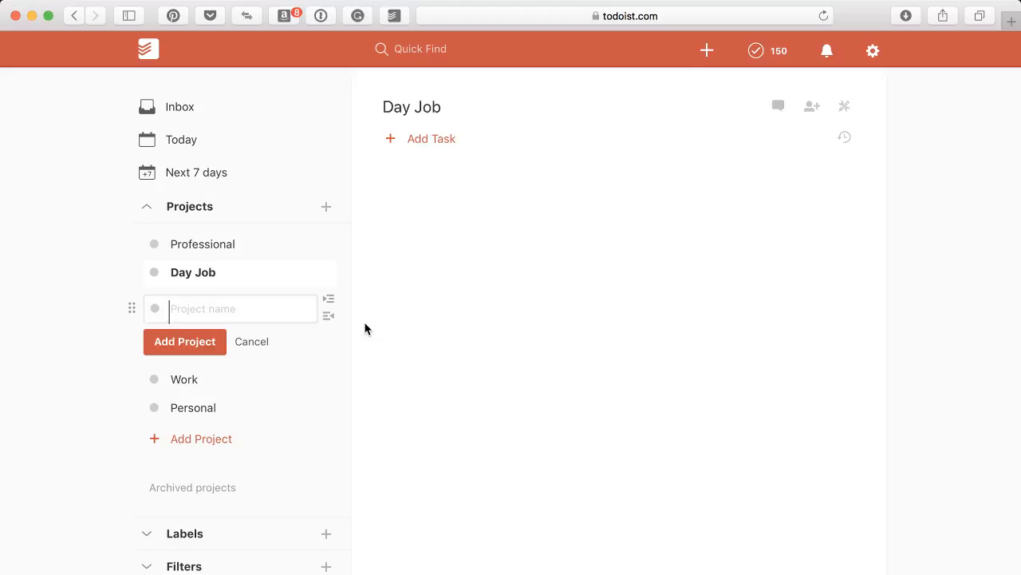
{"action": "type", "text": "Trip to Cancun"}
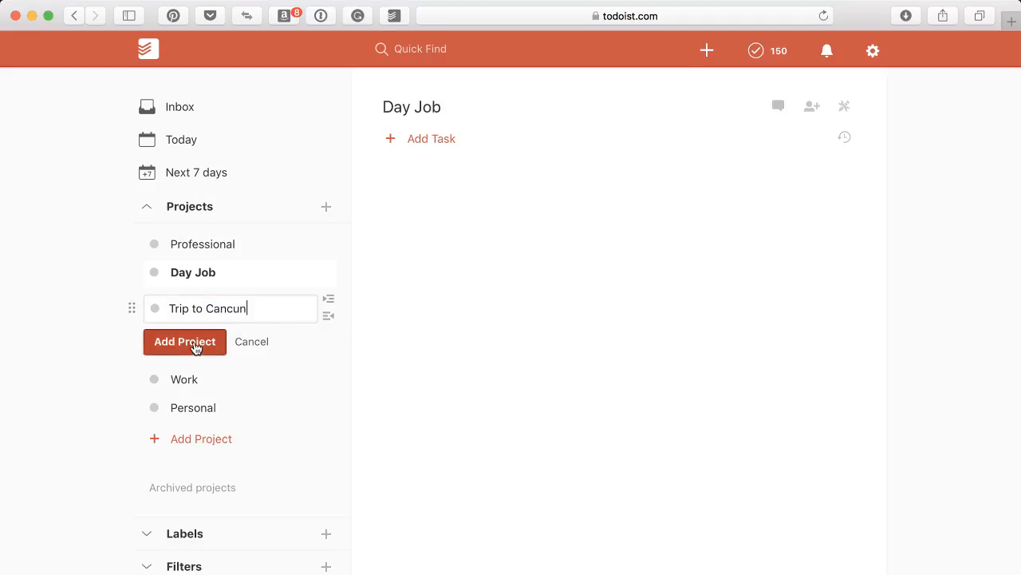
{"action": "left_click", "coordinate": [196, 349]}
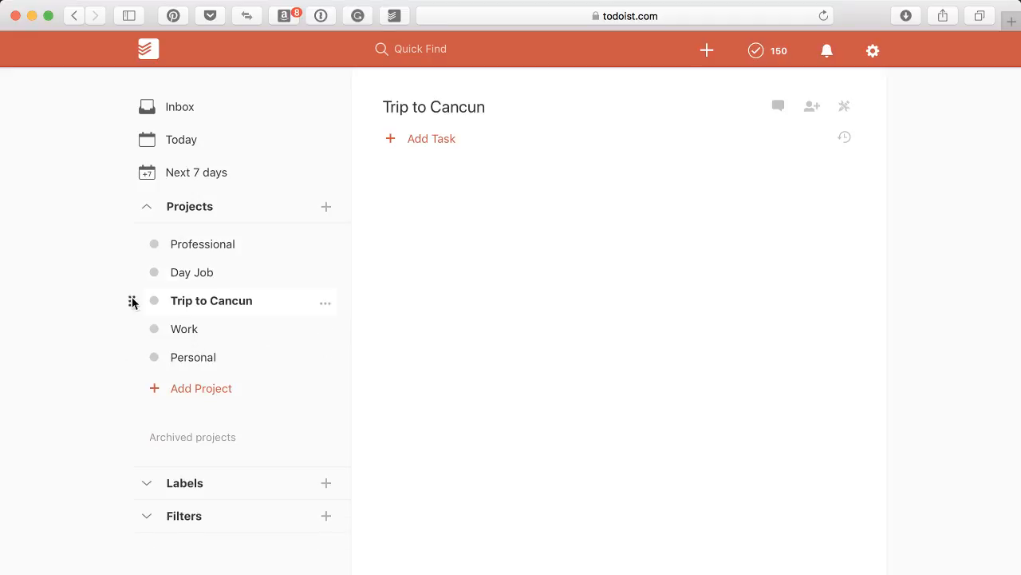
{"action": "left_click_drag", "start_coordinate": [132, 302], "coordinate": [194, 377]}
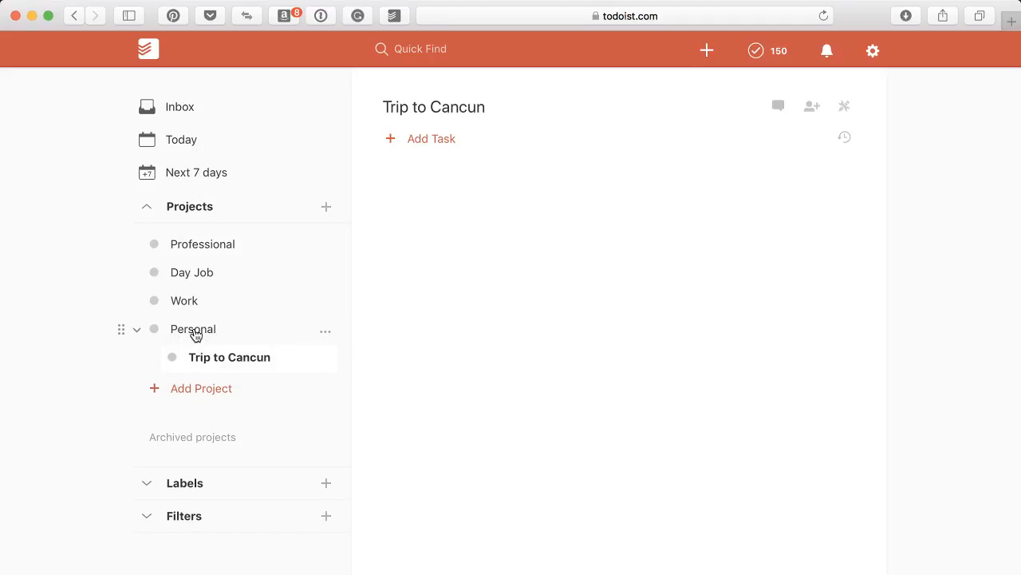
Look through the Professional, Day Job, Work, Personal and Trip to Cancun projects, and try collapsing and expanding the subproject under Personal
{"action": "left_click", "coordinate": [235, 244]}
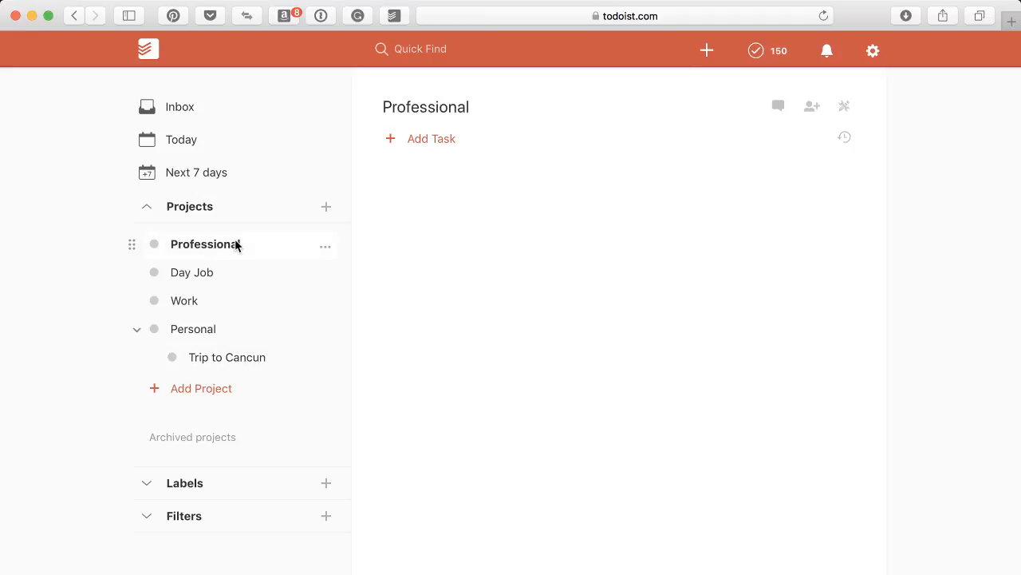
{"action": "left_click", "coordinate": [209, 275]}
{"action": "left_click", "coordinate": [204, 303]}
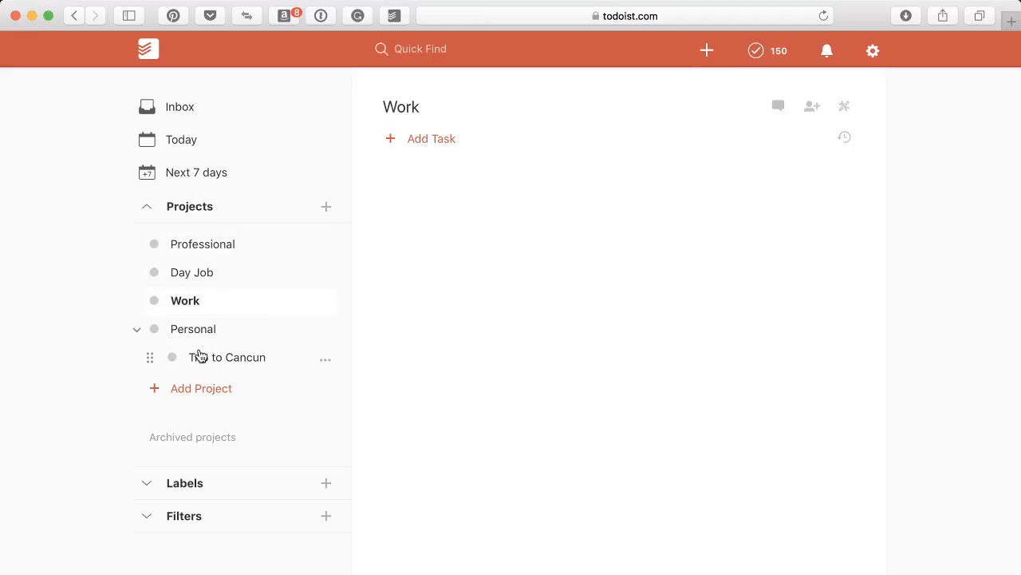
{"action": "left_click", "coordinate": [207, 332]}
{"action": "left_click", "coordinate": [205, 359]}
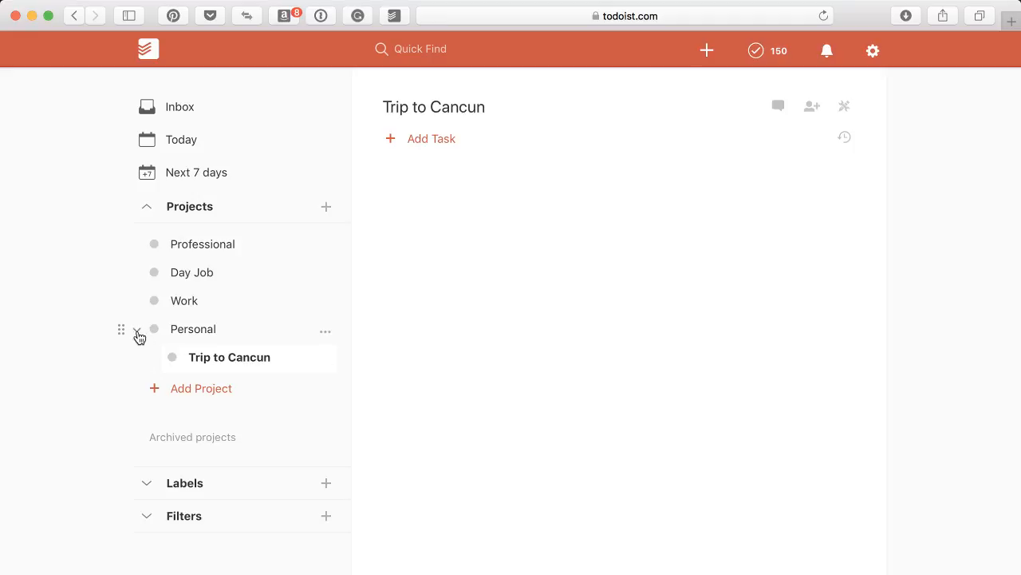
{"action": "left_click", "coordinate": [137, 333]}
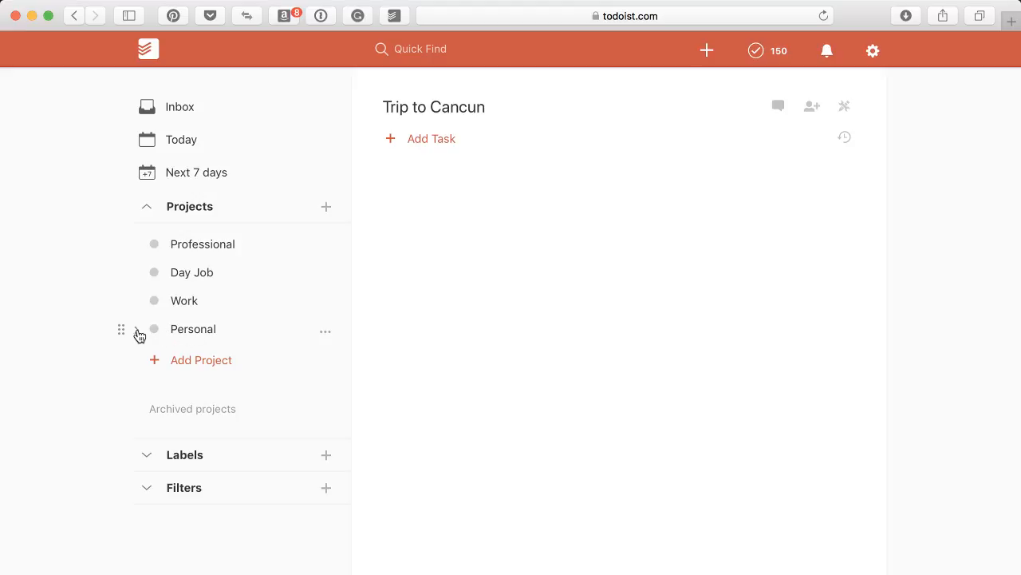
{"action": "left_click", "coordinate": [137, 333]}
{"action": "left_click", "coordinate": [137, 334]}
{"action": "left_click", "coordinate": [137, 334]}
Open the Personal project with its subproject collapsed and add the task "Take Trash out" to Personal
{"action": "left_click", "coordinate": [213, 331]}
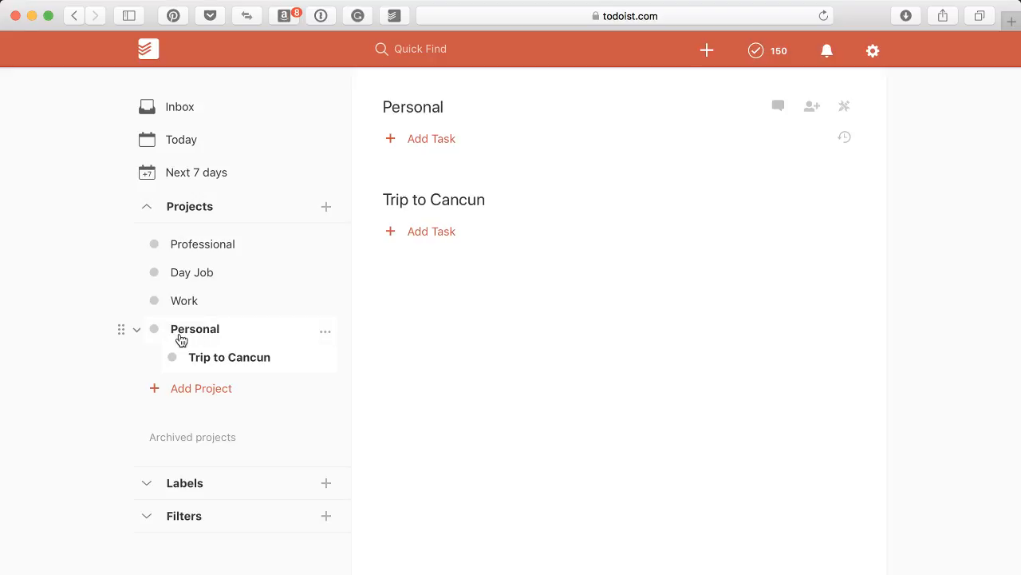
{"action": "left_click", "coordinate": [138, 334]}
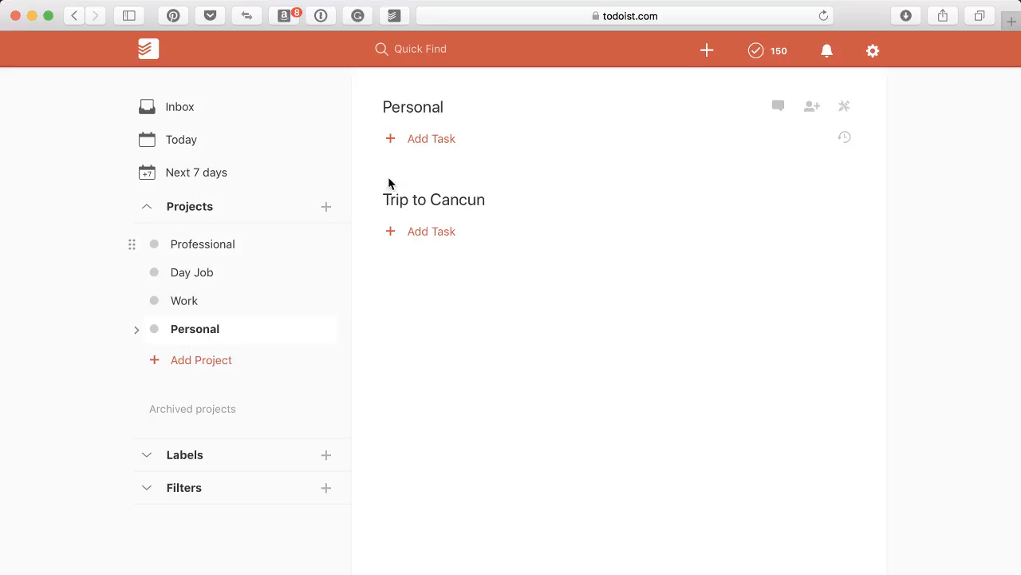
{"action": "left_click", "coordinate": [425, 140]}
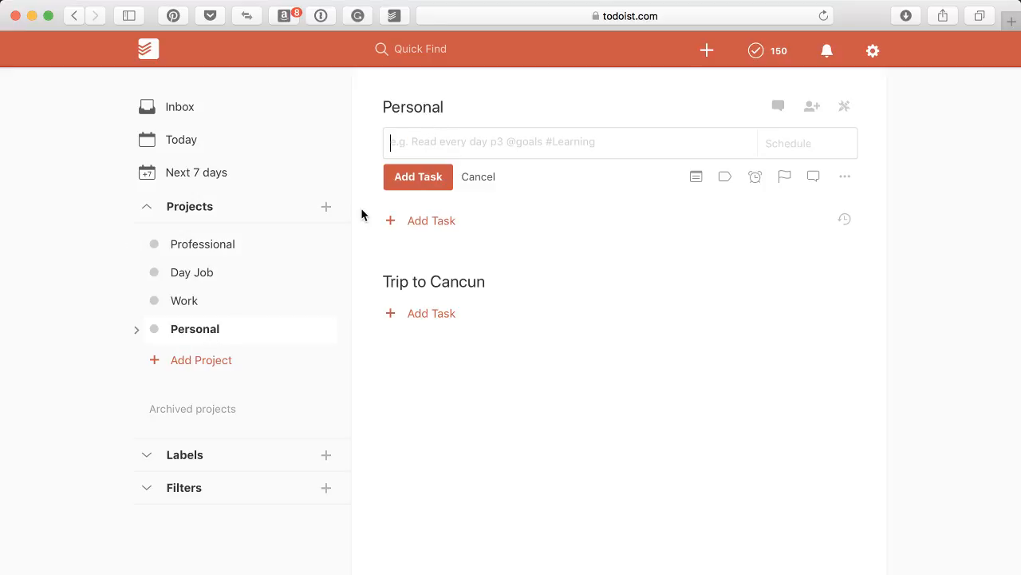
{"action": "type", "text": "Take"}
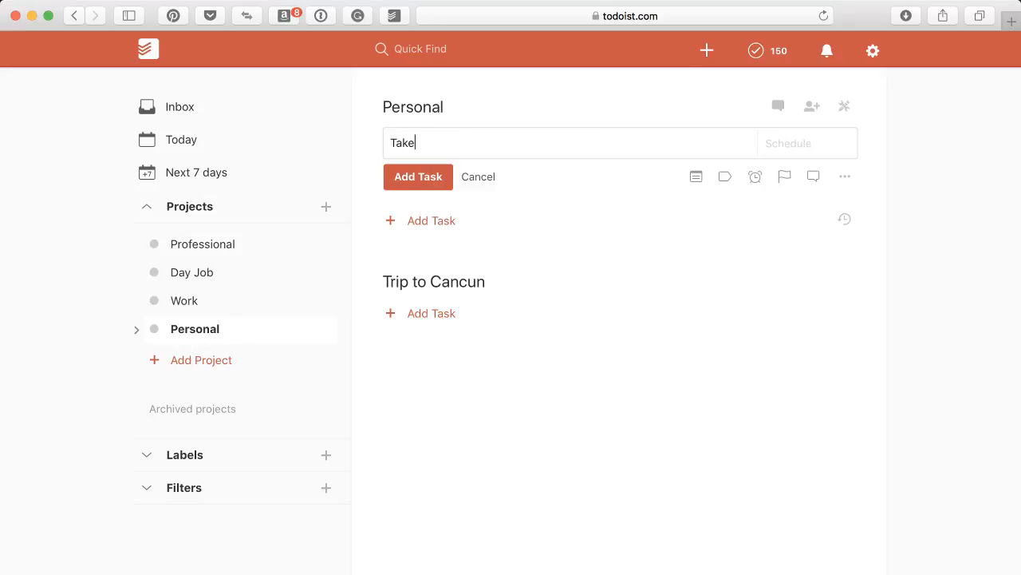
{"action": "type", "text": " Trash out"}
{"action": "key", "text": "Return"}
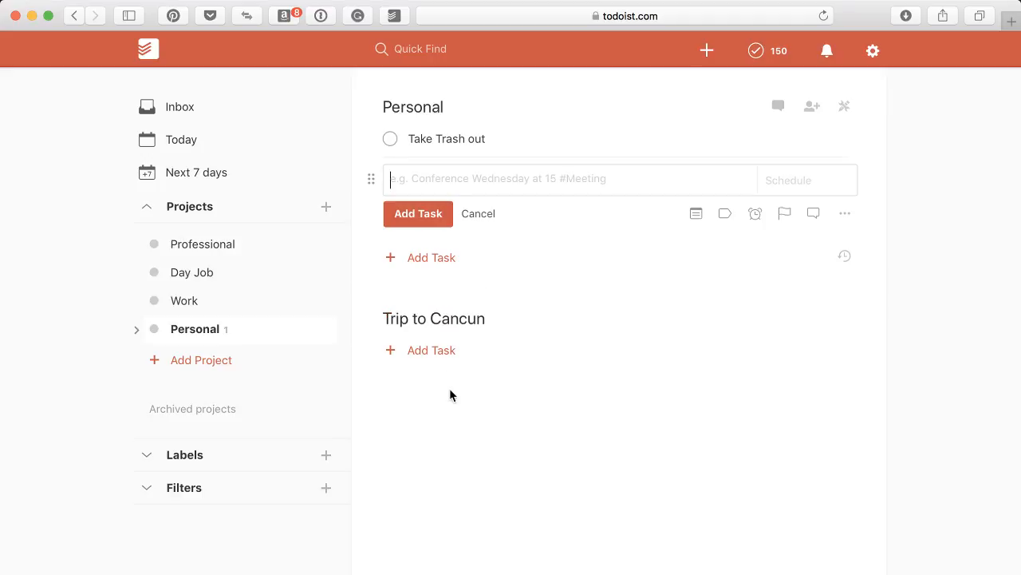
Add the task "Take camera" to the Trip to Cancun subproject from within the Personal view
{"action": "left_click", "coordinate": [430, 352]}
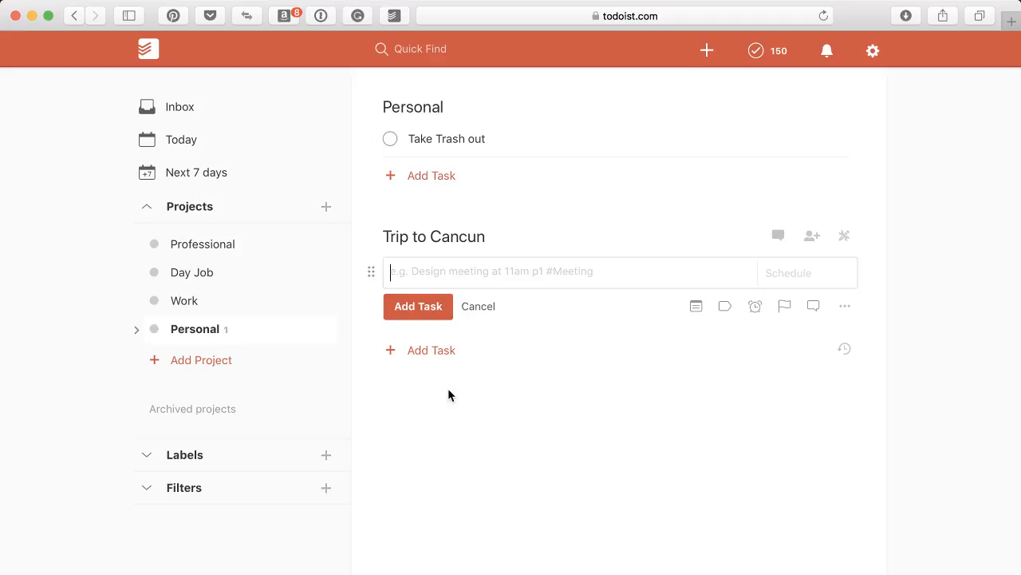
{"action": "type", "text": "Take "}
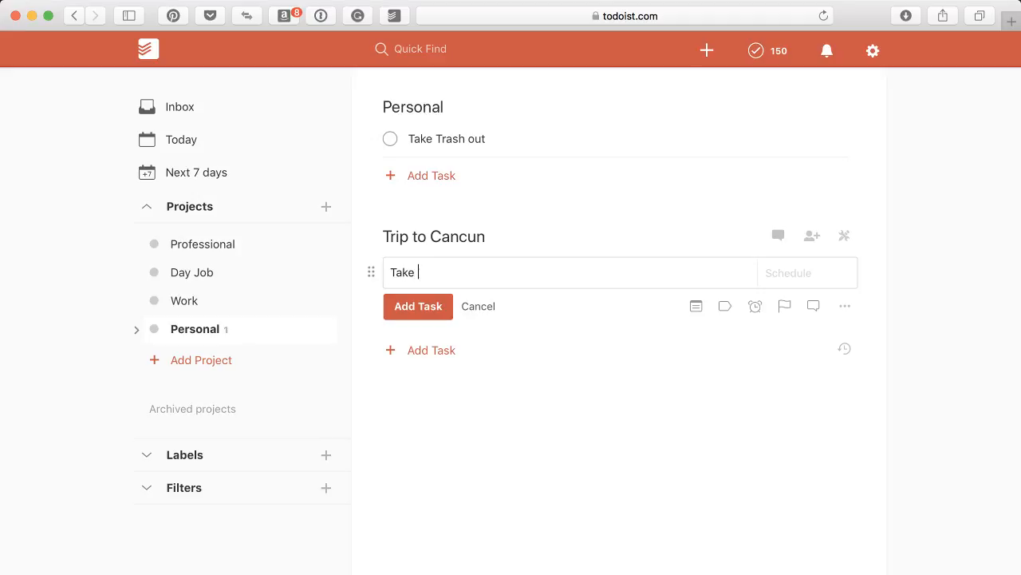
{"action": "type", "text": "camera"}
{"action": "key", "text": "Return"}
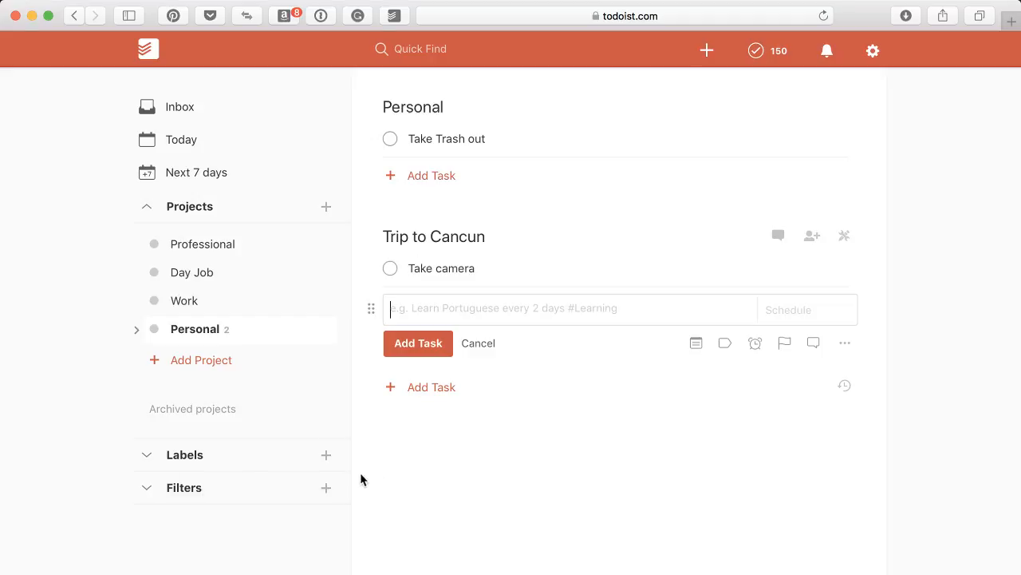
Expand Personal, compare the tasks shown in Trip to Cancun and Personal, check Day Job and Professional, and return to the Inbox
{"action": "left_click", "coordinate": [136, 334]}
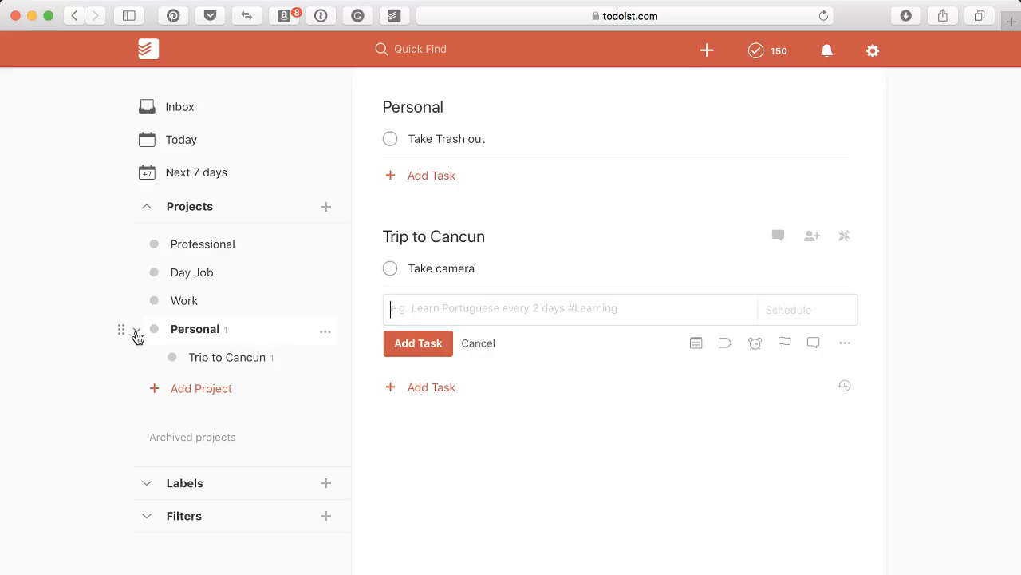
{"action": "left_click", "coordinate": [231, 361]}
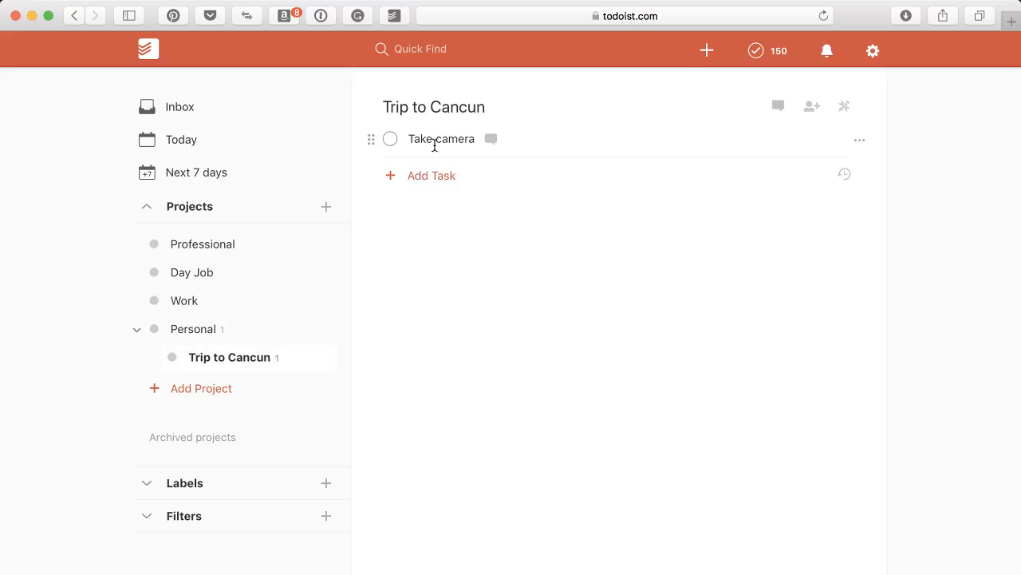
{"action": "left_click", "coordinate": [209, 334]}
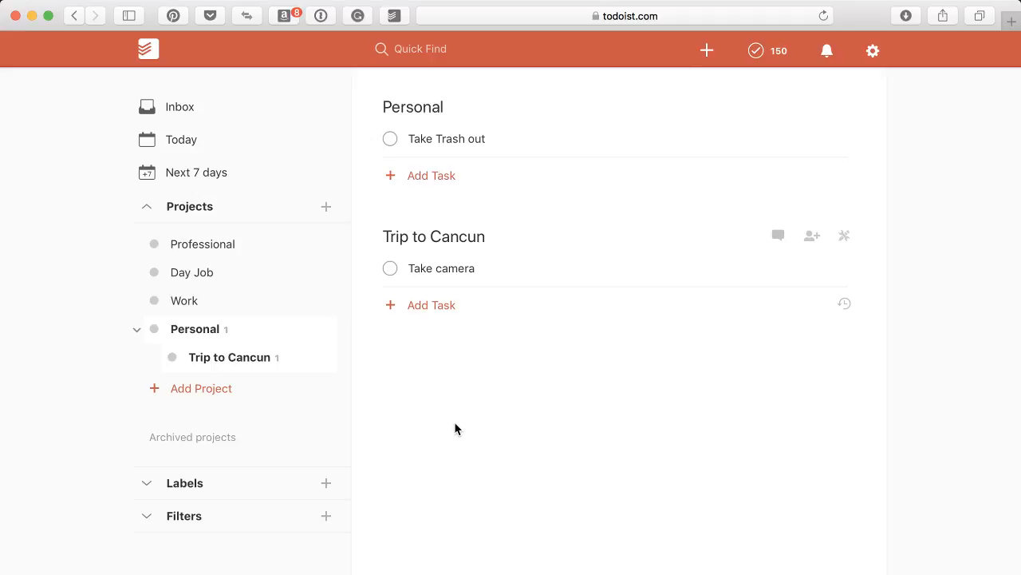
{"action": "left_click", "coordinate": [213, 277]}
{"action": "left_click", "coordinate": [221, 252]}
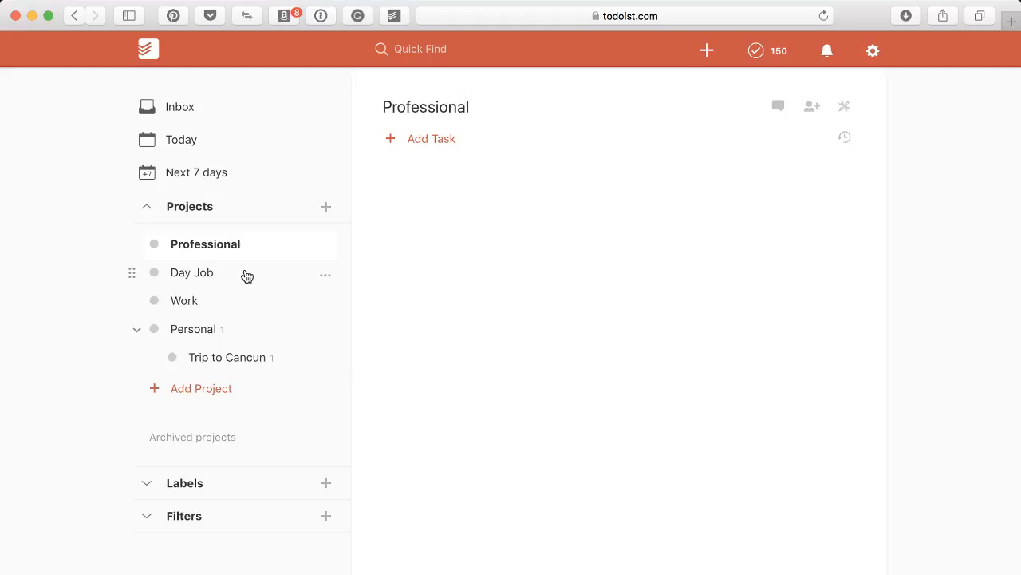
{"action": "left_click", "coordinate": [234, 114]}
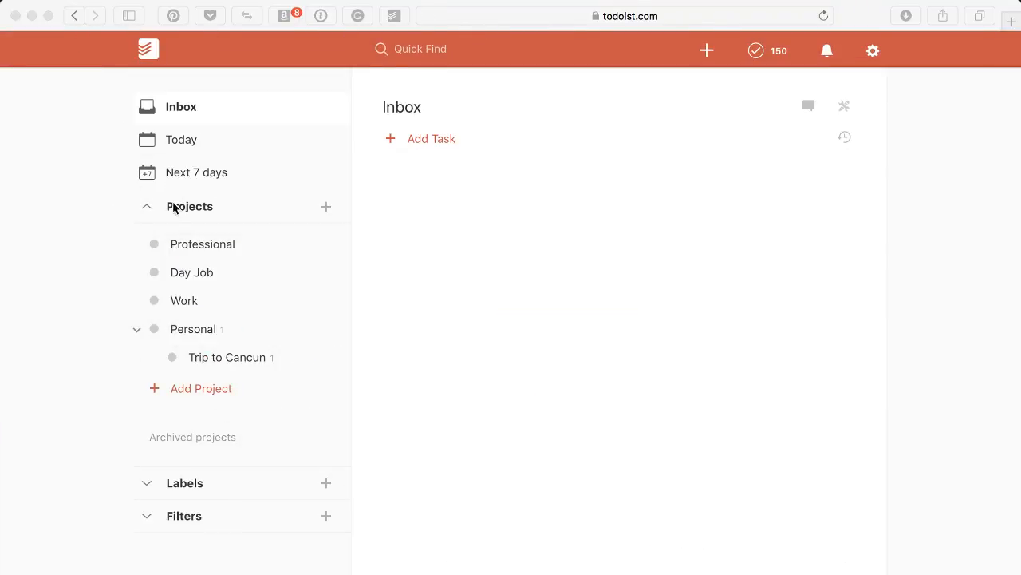
{"action": "left_click", "coordinate": [206, 107]}
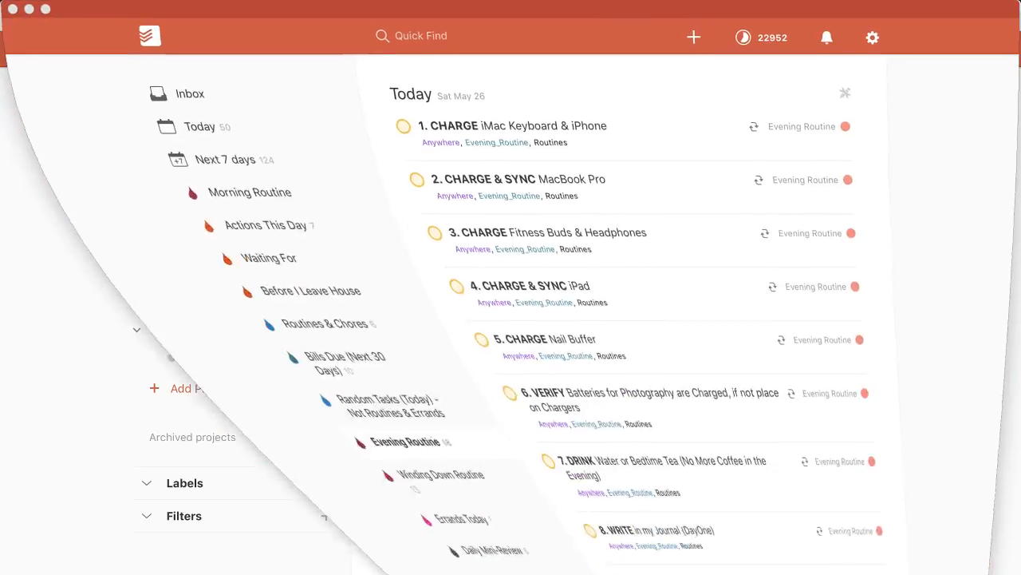
Open the Inbox and look through the favourite filters and the nested Home/Personal projects, from Home Projects to Routines (Home)
{"action": "left_click", "coordinate": [188, 102]}
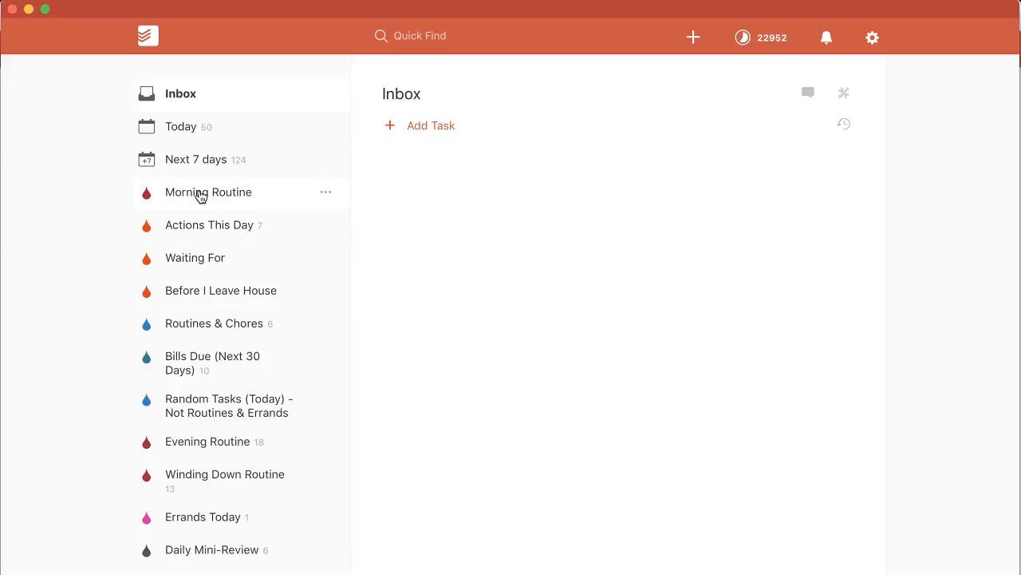
{"action": "scroll", "coordinate": [202, 422], "scroll_direction": "down", "scroll_amount": 10}
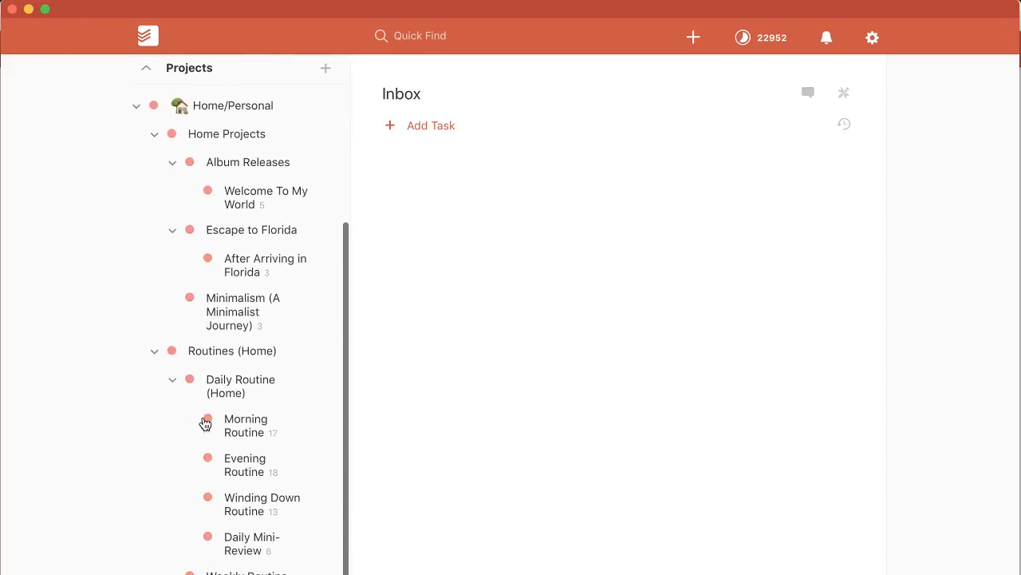
{"action": "scroll", "coordinate": [205, 423], "scroll_direction": "up", "scroll_amount": 10}
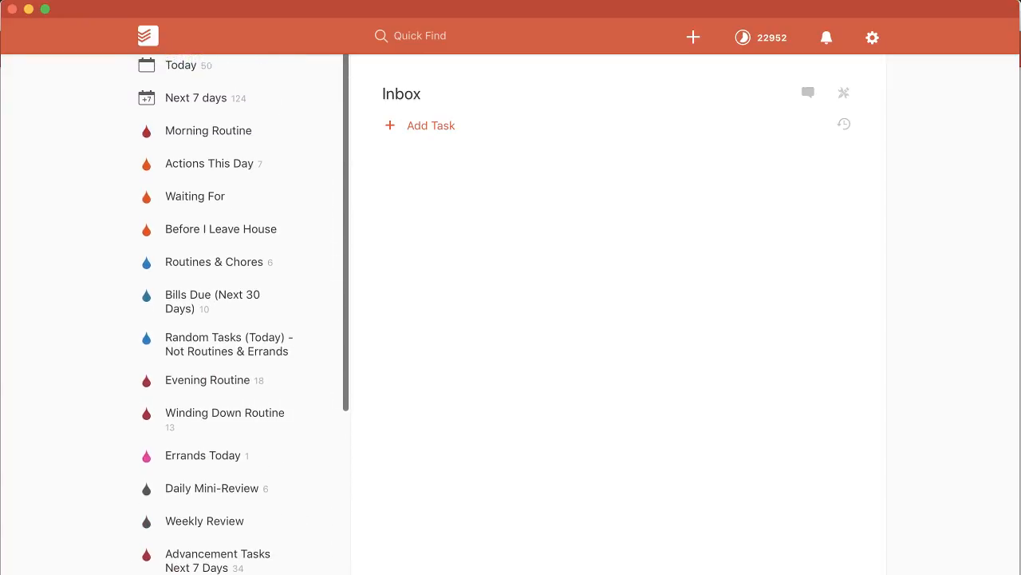
{"action": "scroll", "coordinate": [152, 415], "scroll_direction": "down", "scroll_amount": 5}
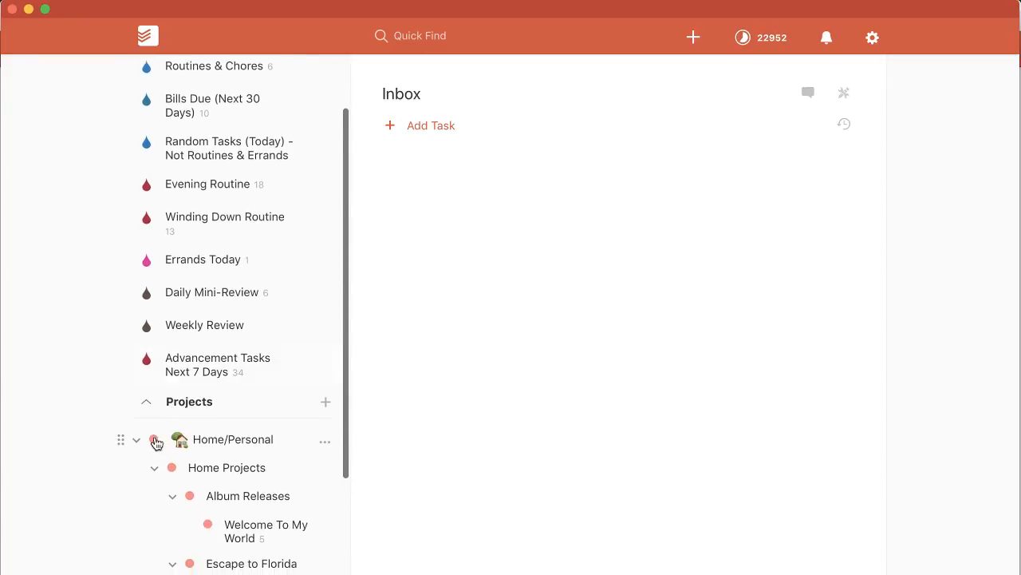
{"action": "scroll", "coordinate": [171, 453], "scroll_direction": "down", "scroll_amount": 6}
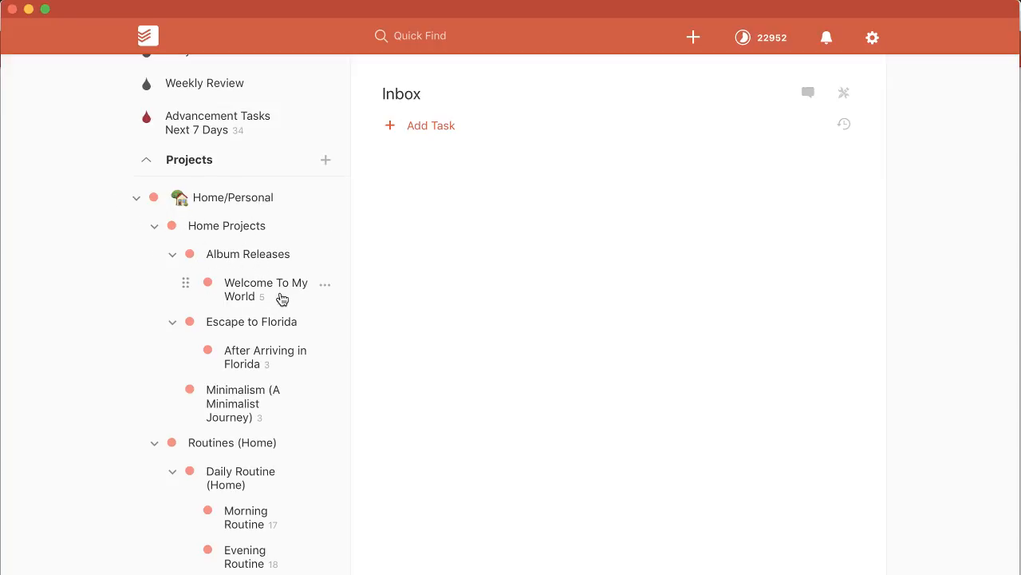
{"action": "scroll", "coordinate": [213, 334], "scroll_direction": "down", "scroll_amount": 2}
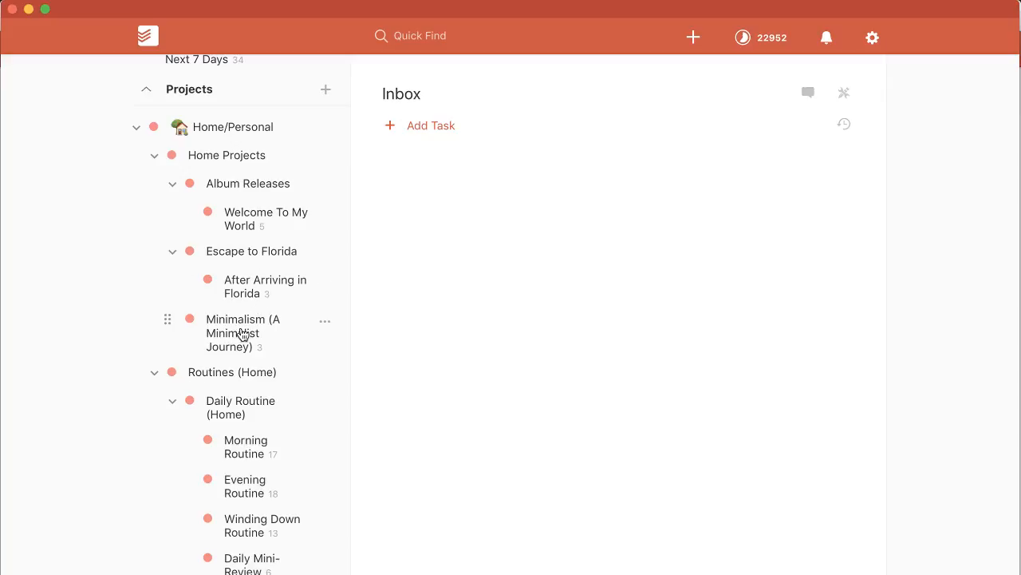
{"action": "scroll", "coordinate": [234, 336], "scroll_direction": "up", "scroll_amount": 10}
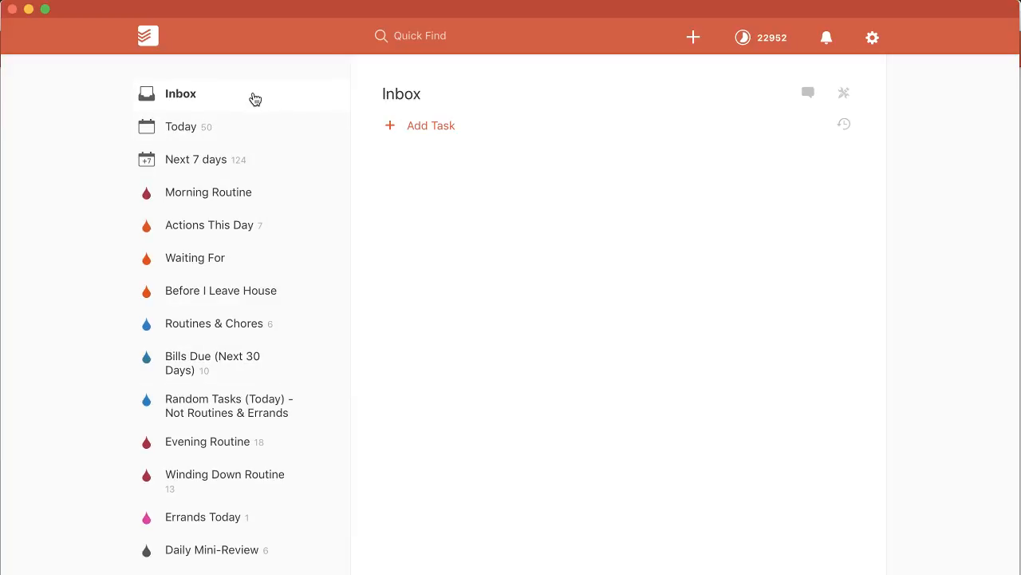
Add the task "Taking Trash" to the Inbox, recurring every Tuesday
{"action": "left_click", "coordinate": [434, 129]}
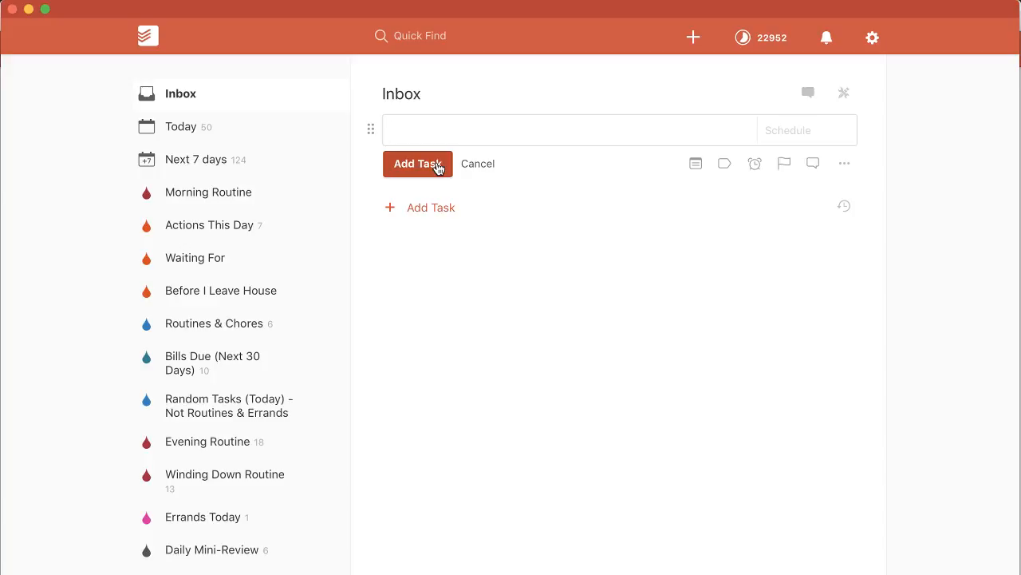
{"action": "type", "text": "Taking Trash "}
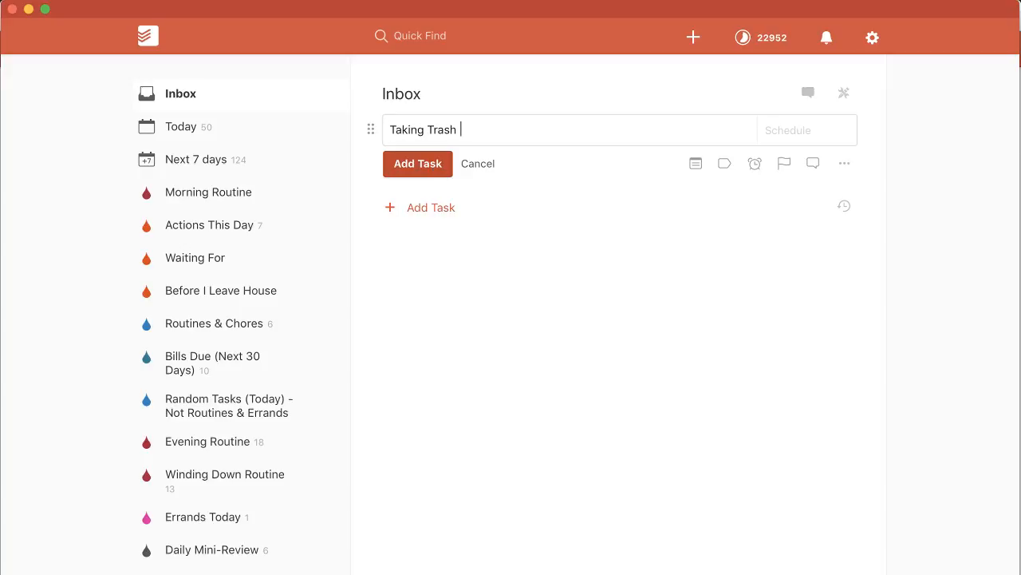
{"action": "type", "text": "every tuesday"}
{"action": "key", "text": "Return"}
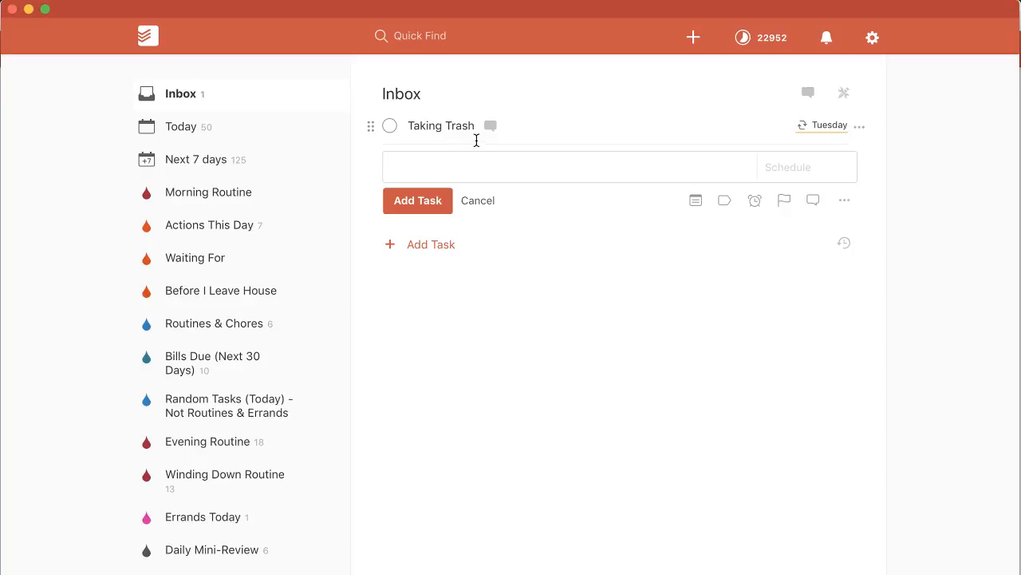
Move the "Taking Trash" task from the Inbox to the Weekly Routine (Home) project and save it
{"action": "left_click", "coordinate": [539, 123]}
{"action": "type", "text": "#"}
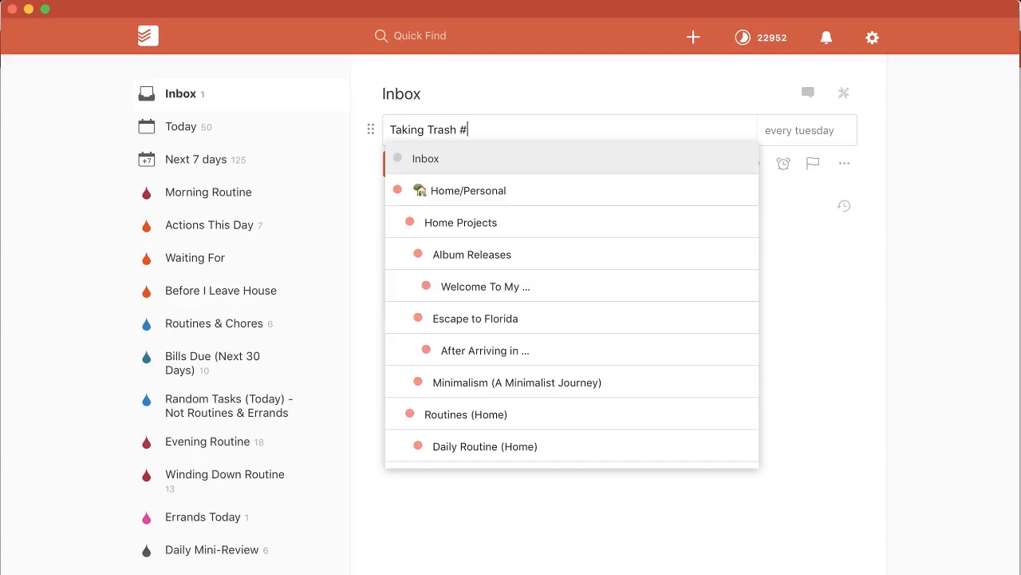
{"action": "type", "text": "wee"}
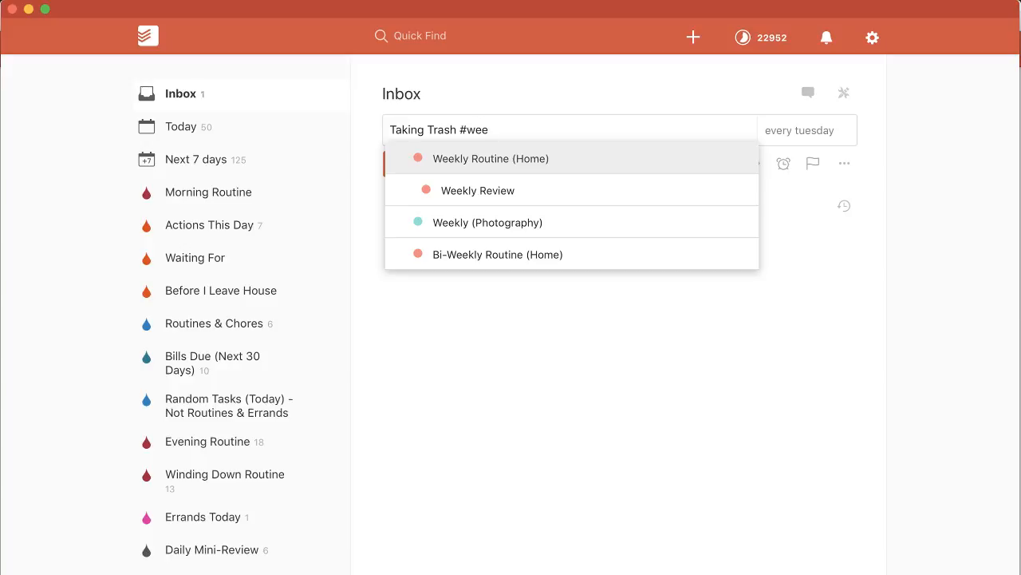
{"action": "left_click", "coordinate": [540, 159]}
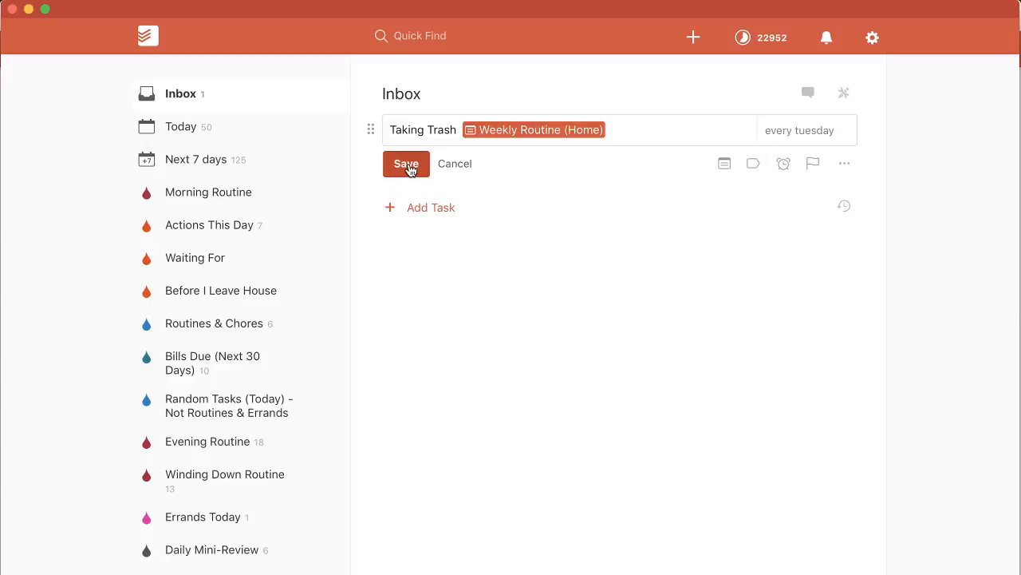
{"action": "left_click", "coordinate": [408, 169]}
Open the Weekly Routine (Home) project and locate the "Taking Trash" task in its list
{"action": "scroll", "coordinate": [287, 447], "scroll_direction": "down", "scroll_amount": 5}
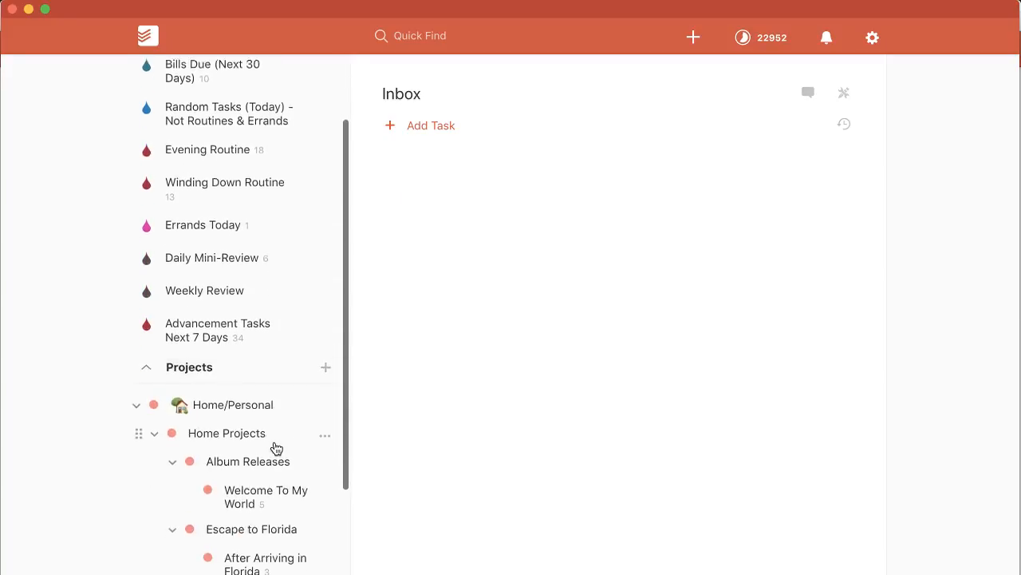
{"action": "scroll", "coordinate": [275, 449], "scroll_direction": "down", "scroll_amount": 5}
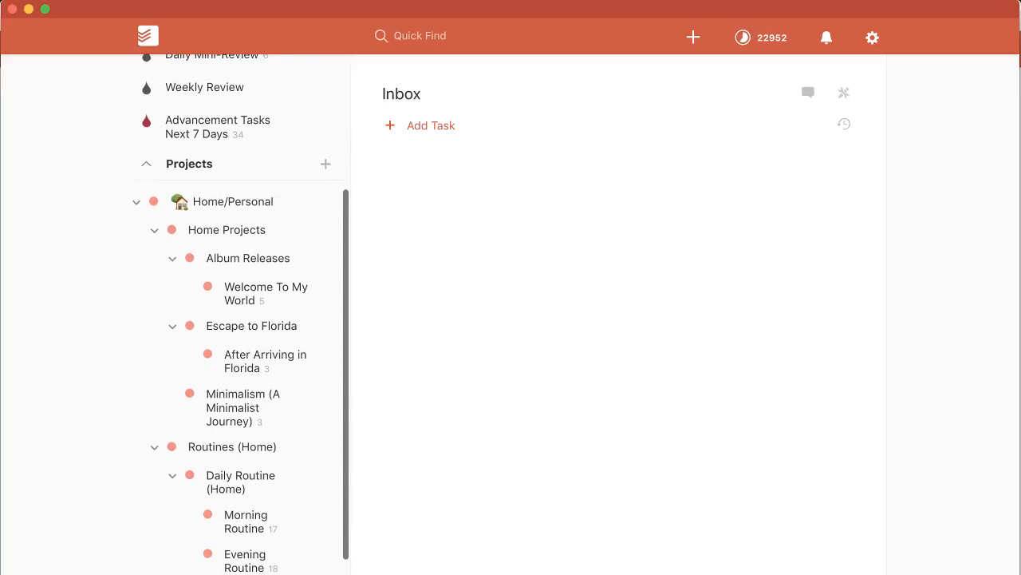
{"action": "left_click", "coordinate": [241, 573]}
{"action": "scroll", "coordinate": [615, 319], "scroll_direction": "down", "scroll_amount": 15}
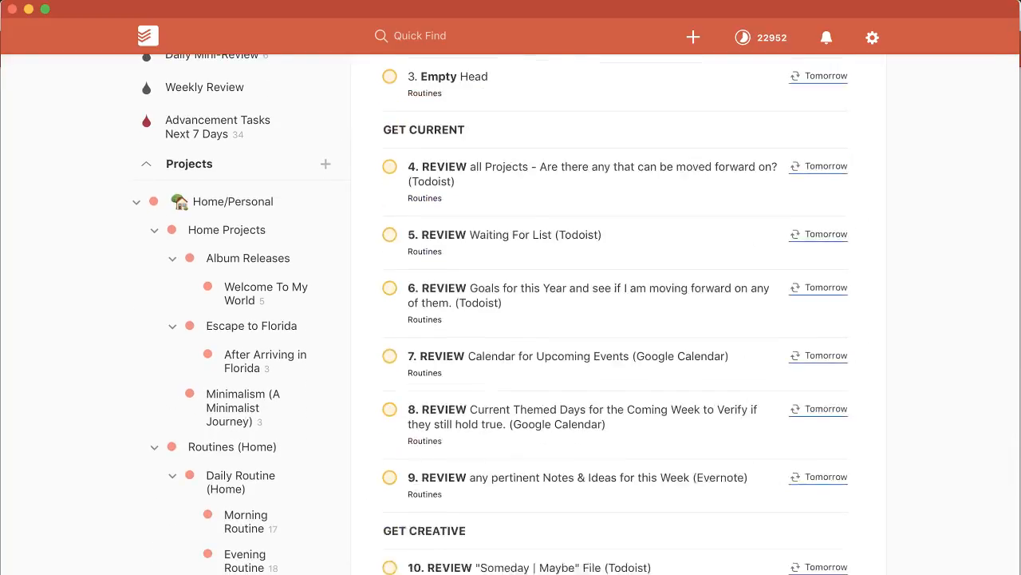
{"action": "scroll", "coordinate": [614, 319], "scroll_direction": "up", "scroll_amount": 8}
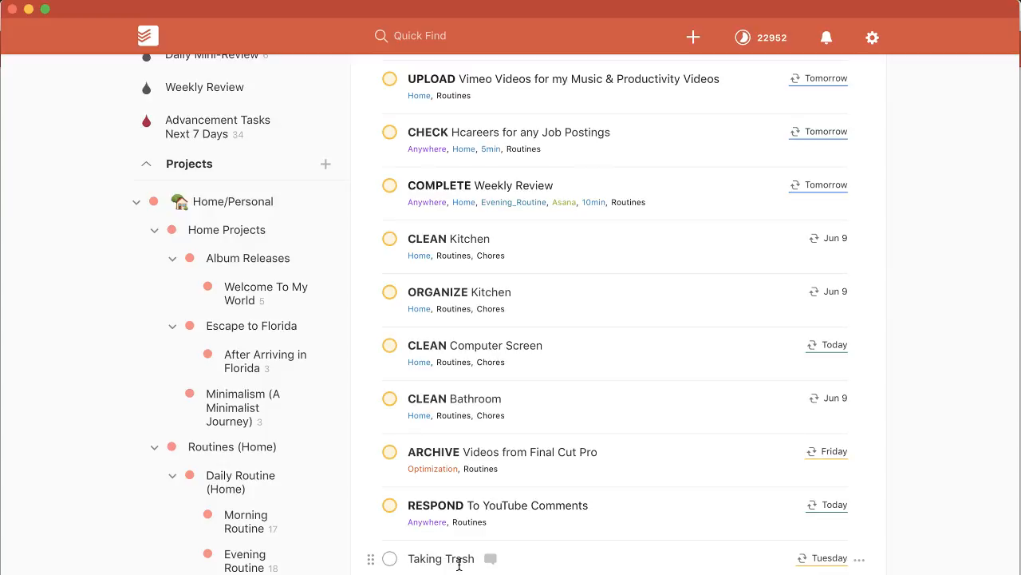
{"action": "scroll", "coordinate": [269, 554], "scroll_direction": "up", "scroll_amount": 10}
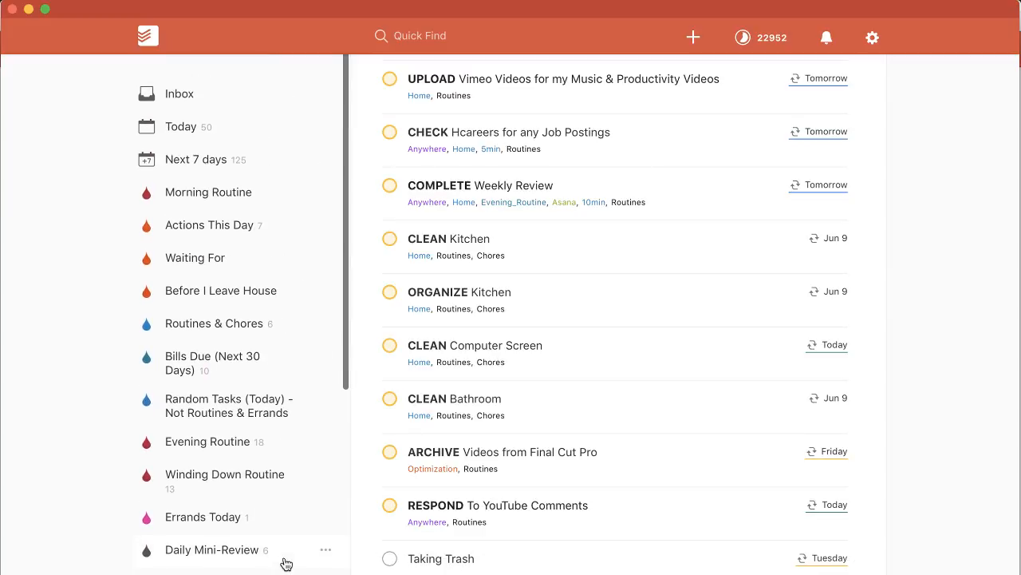